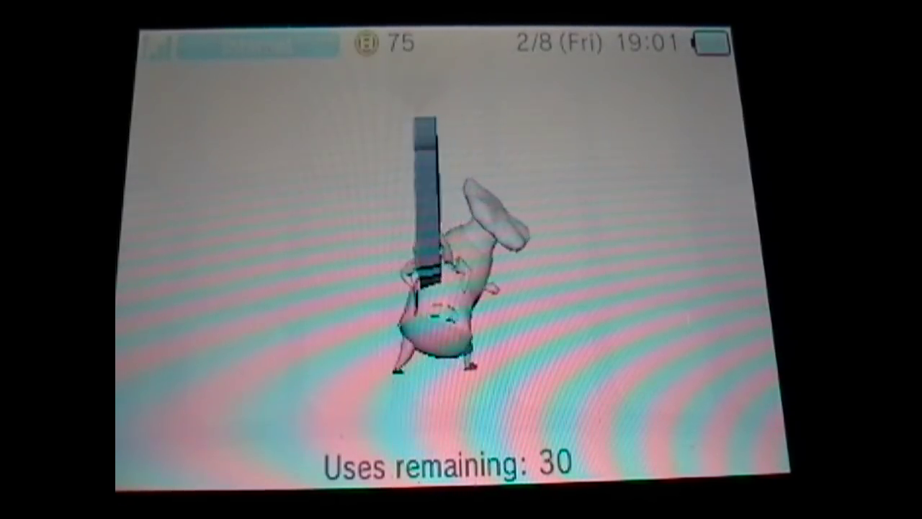
key(a)
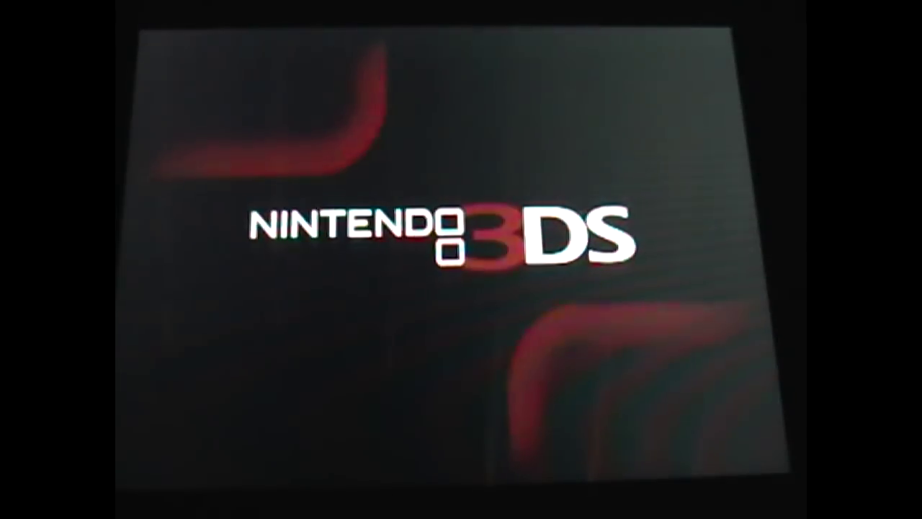